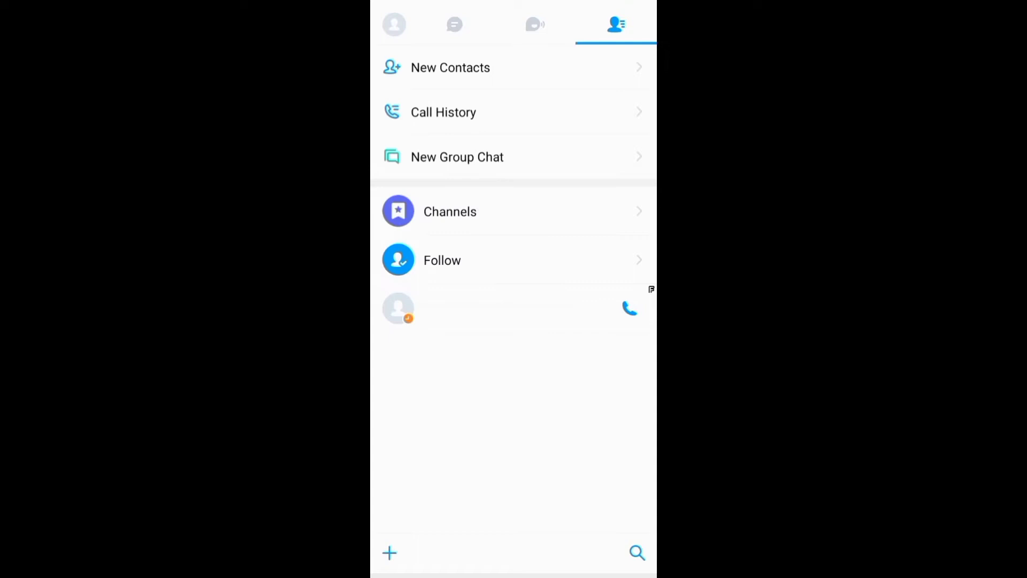
# Step: Return to the chats list showing the My Story circle with its two-story count
pyautogui.click(455, 25)
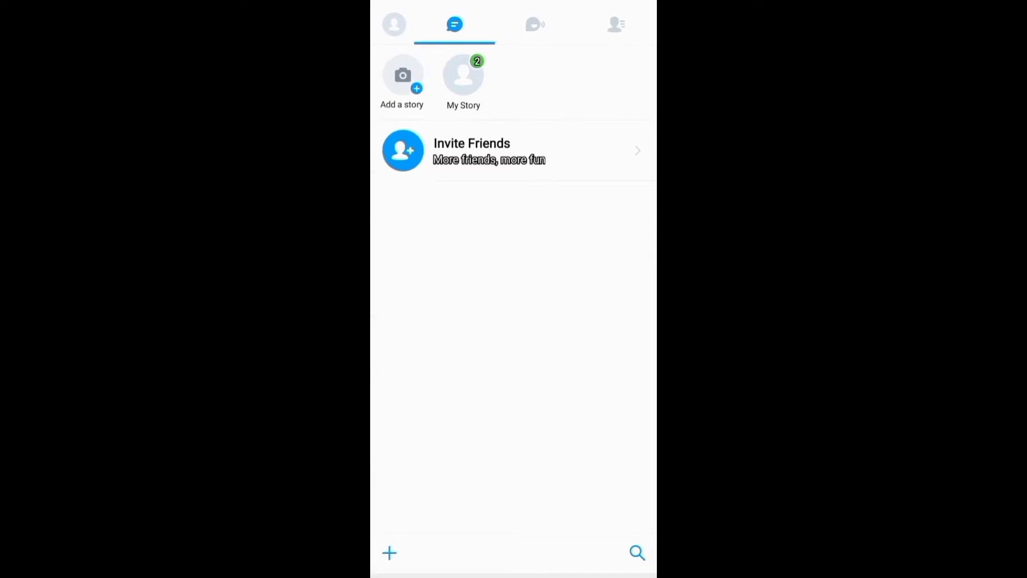
pyautogui.click(395, 26)
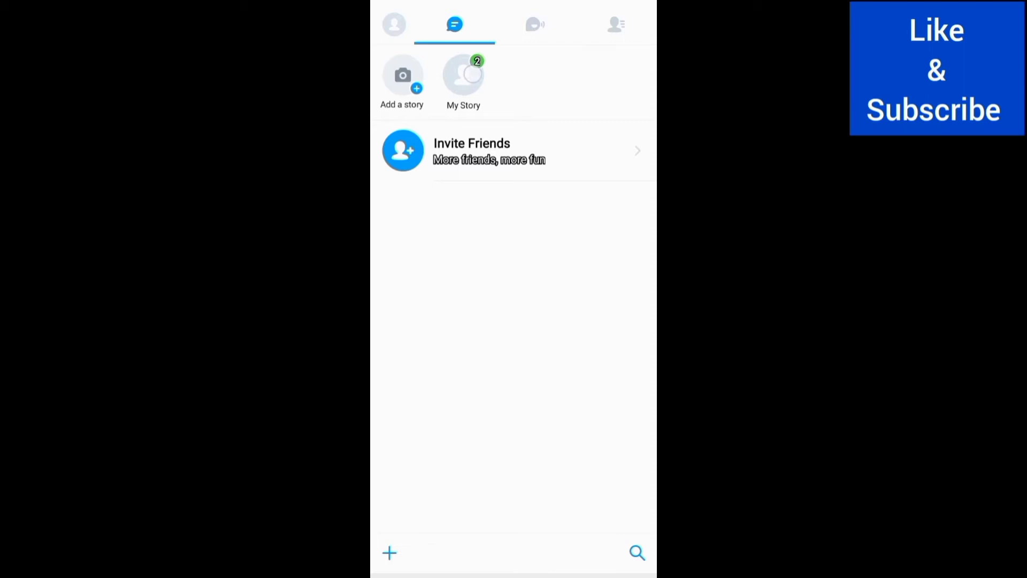
# Step: Delete the first story shown in My Story
pyautogui.click(464, 76)
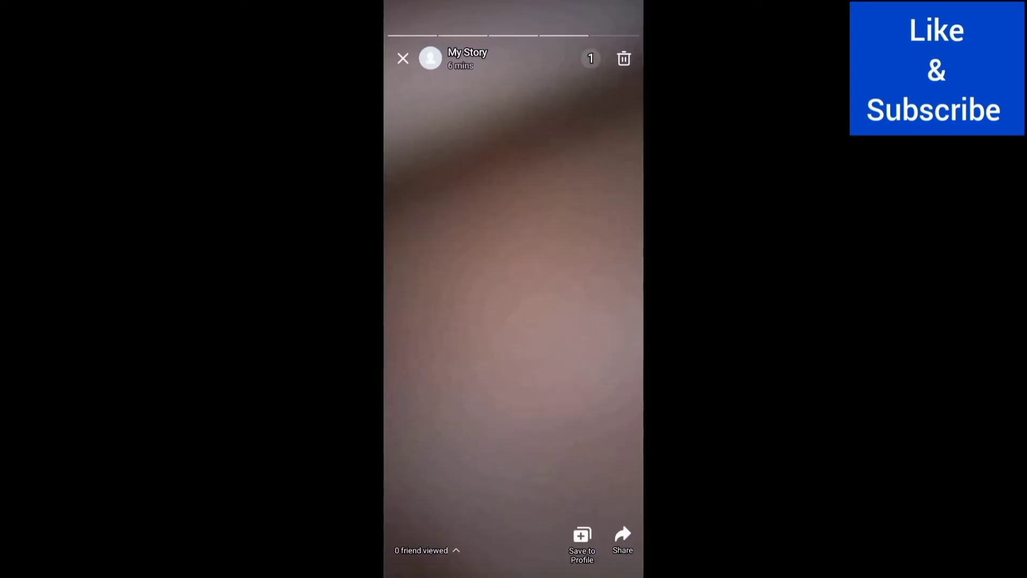
pyautogui.click(624, 57)
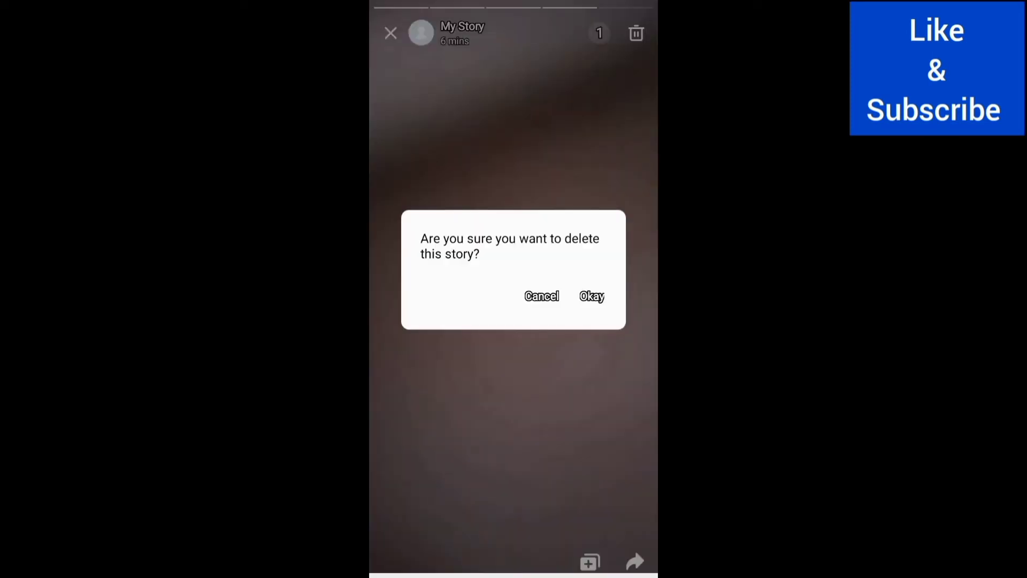
pyautogui.click(593, 296)
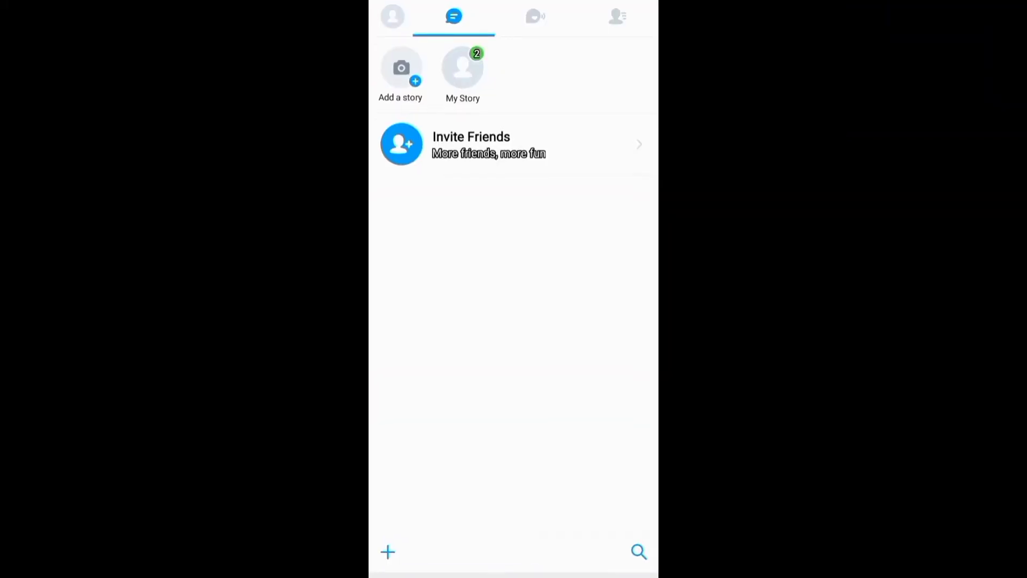
# Step: Delete the remaining 'Hello' story from My Story
pyautogui.click(504, 84)
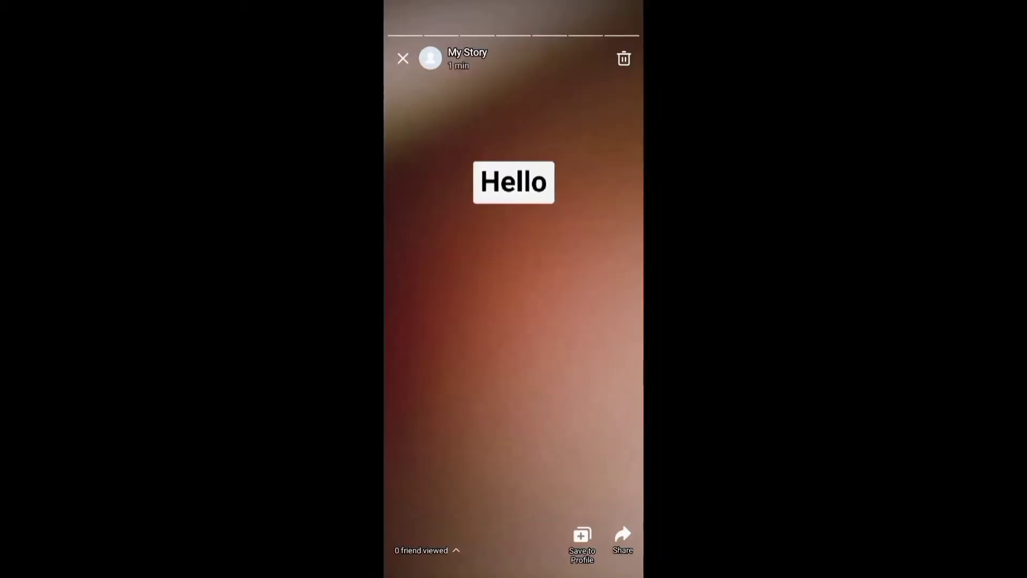
pyautogui.click(624, 58)
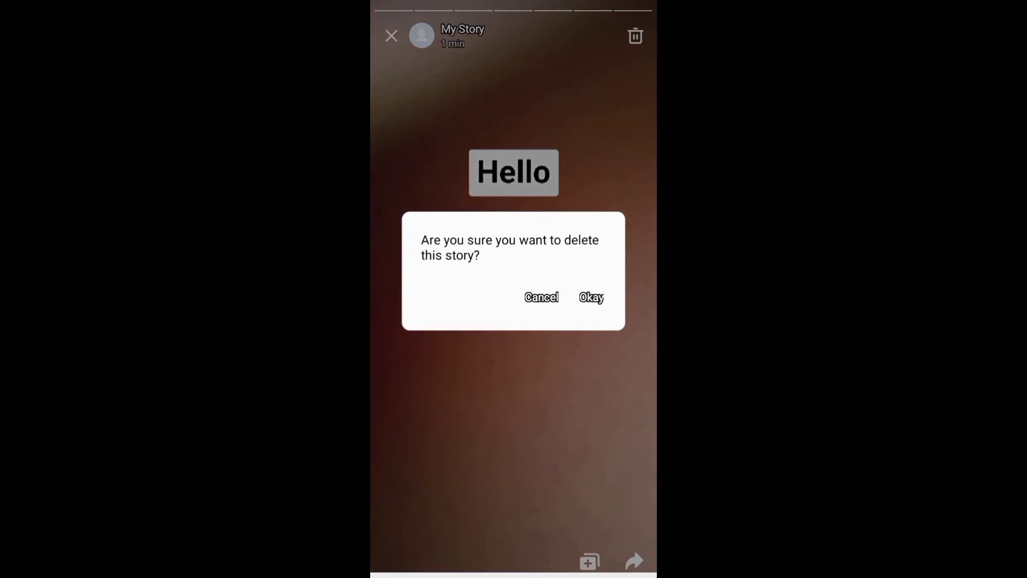
pyautogui.click(591, 298)
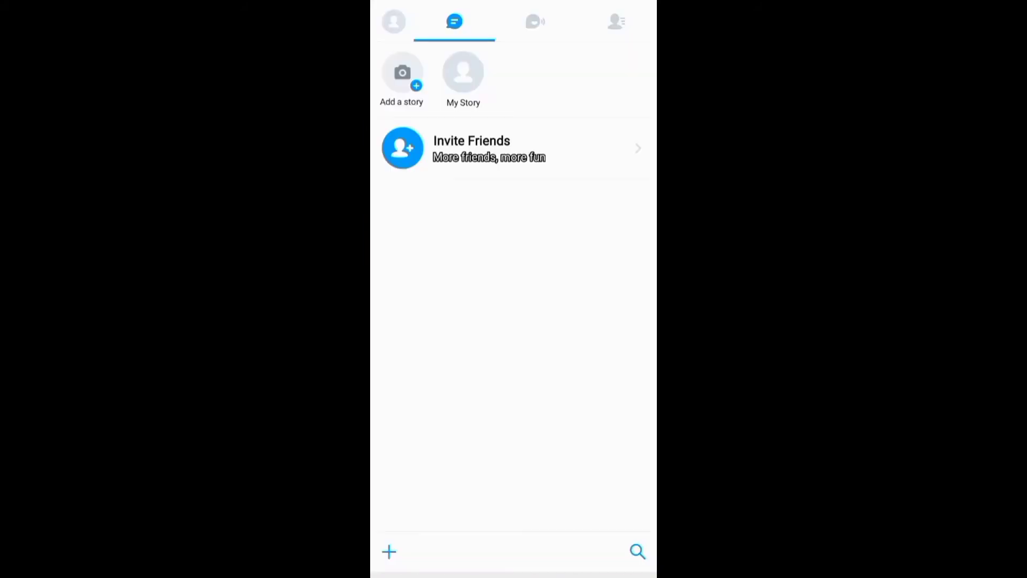